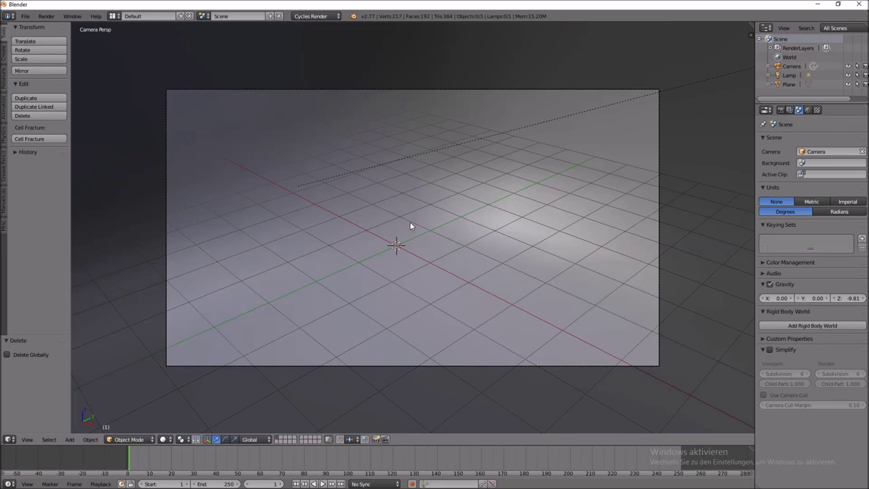
Step: Add a circle mesh with 10 vertices and radius 1.000 at the scene centre
scroll(410, 226, "down", 1)
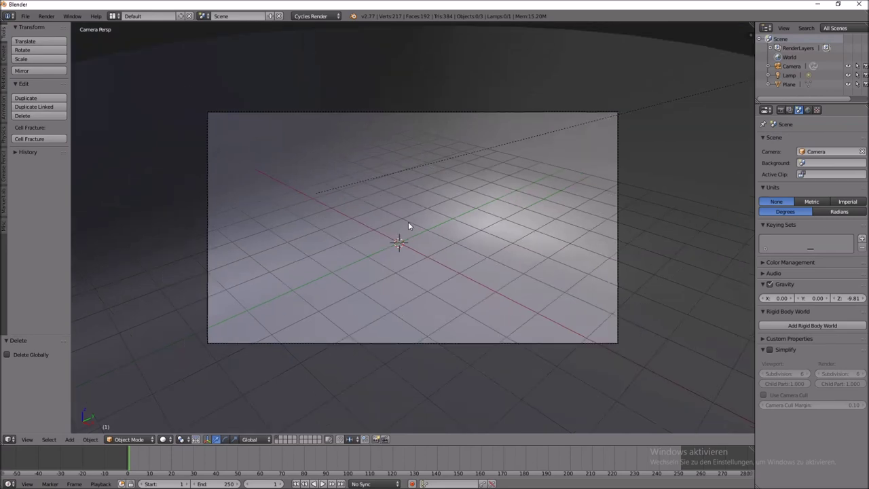
scroll(408, 226, "up", 2)
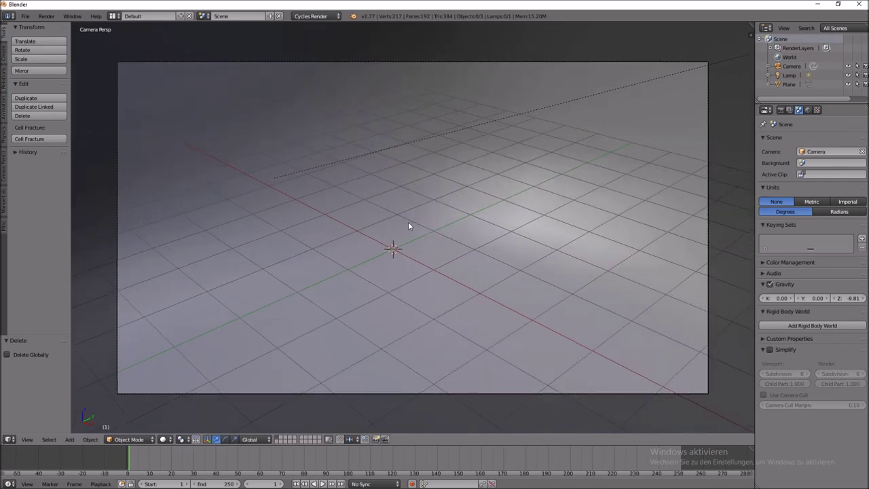
key("shift+a")
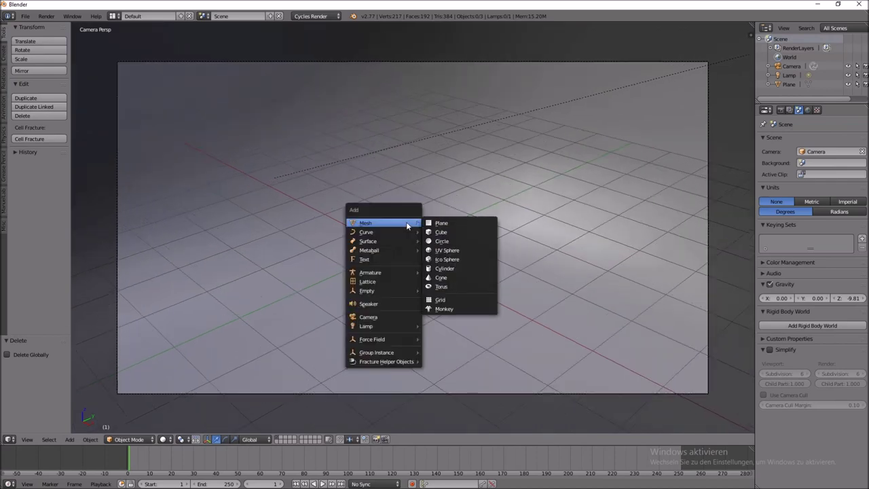
left_click(448, 241)
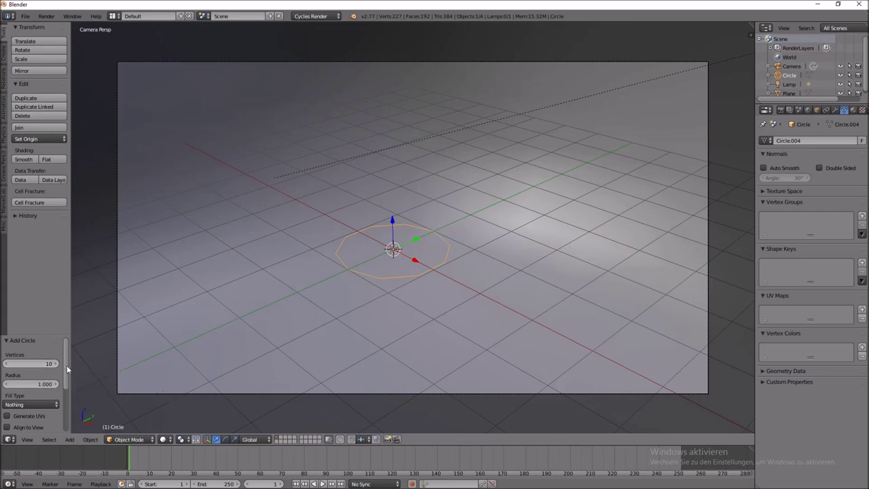
left_click(41, 364)
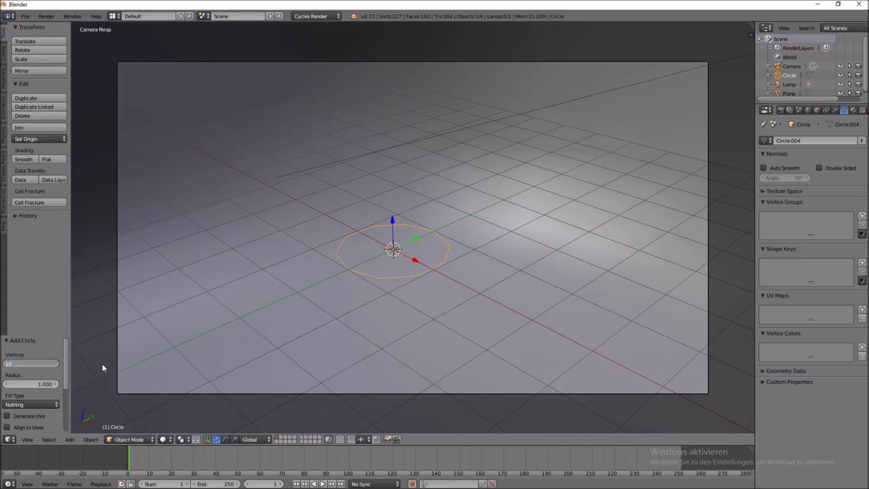
key("Return")
Step: In Edit Mode with vertex select, select five alternating vertices of the circle
key("Home")
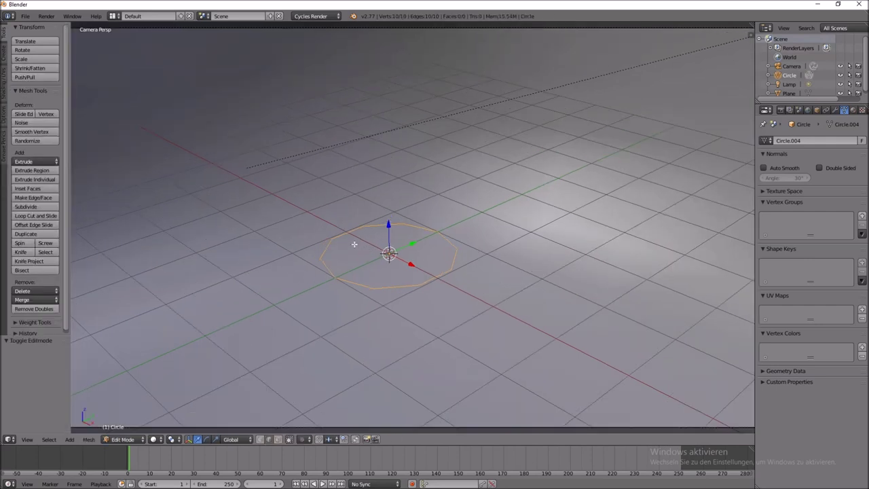
key("Tab")
right_click(348, 234)
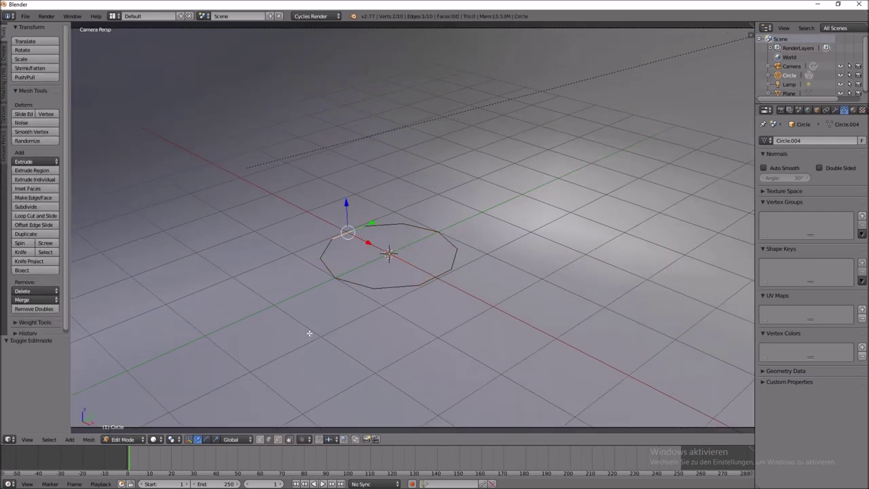
left_click(260, 440)
scroll(300, 360, "down", 1)
right_click(338, 252)
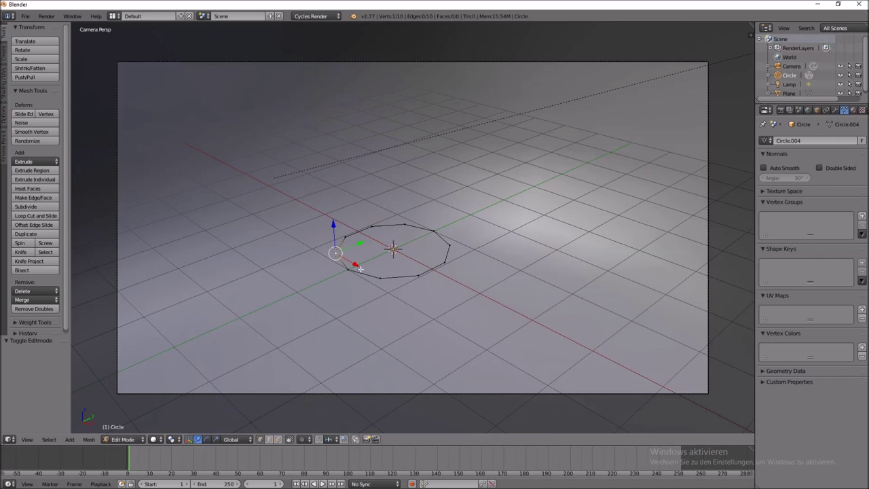
right_click(381, 277, "shift")
right_click(442, 265, "shift")
right_click(435, 230, "shift")
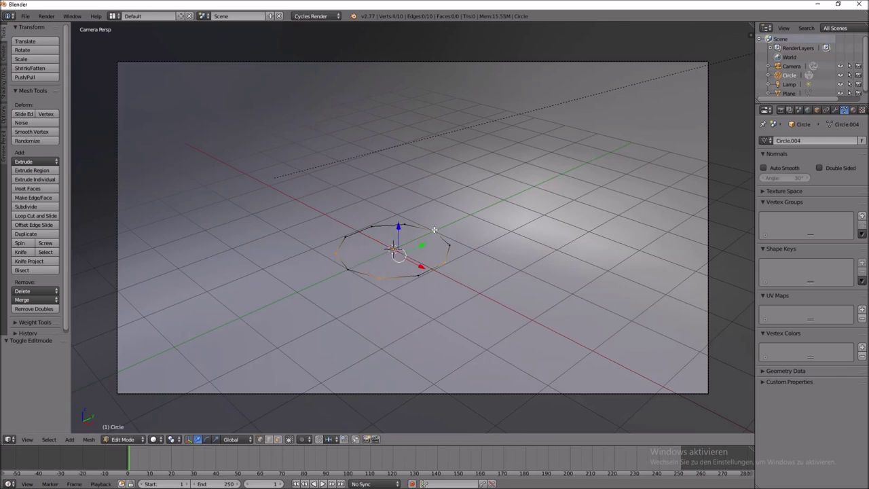
right_click(373, 226, "shift")
Step: Scale the selected vertices inward to 0.295 to form the star's points
key("s")
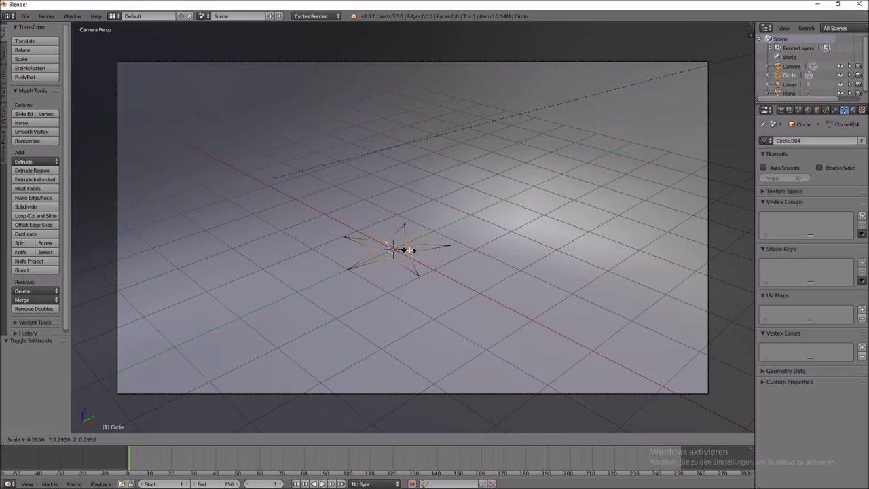
left_click(409, 250)
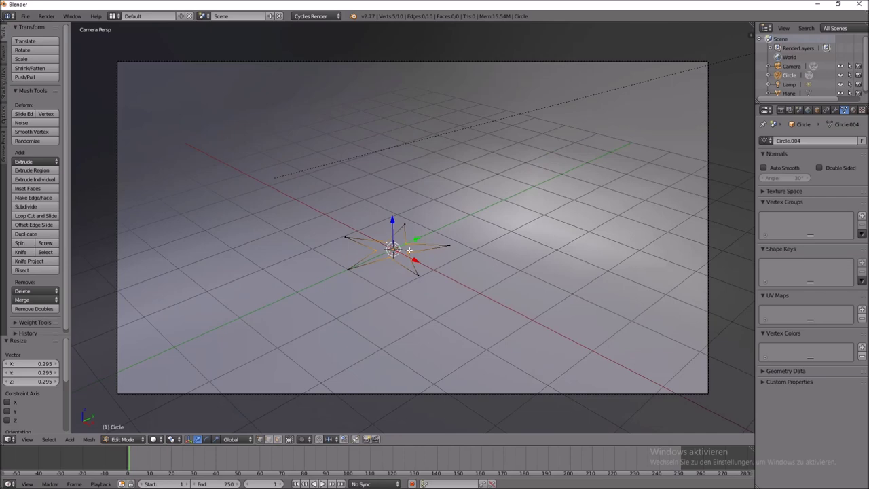
mouse_move(409, 250)
middle_mouse_down()
mouse_move(412, 263)
mouse_move(416, 249)
middle_mouse_up()
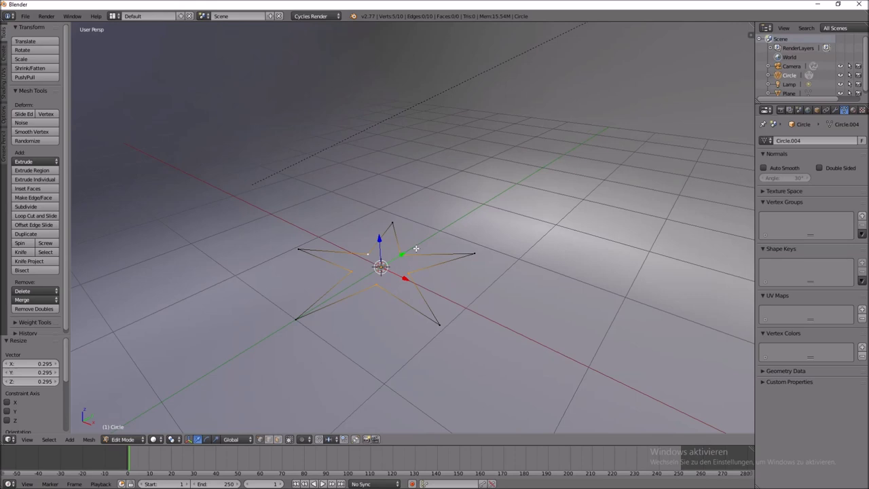
Step: Select all the star's vertices and fill the outline with a face
key("a")
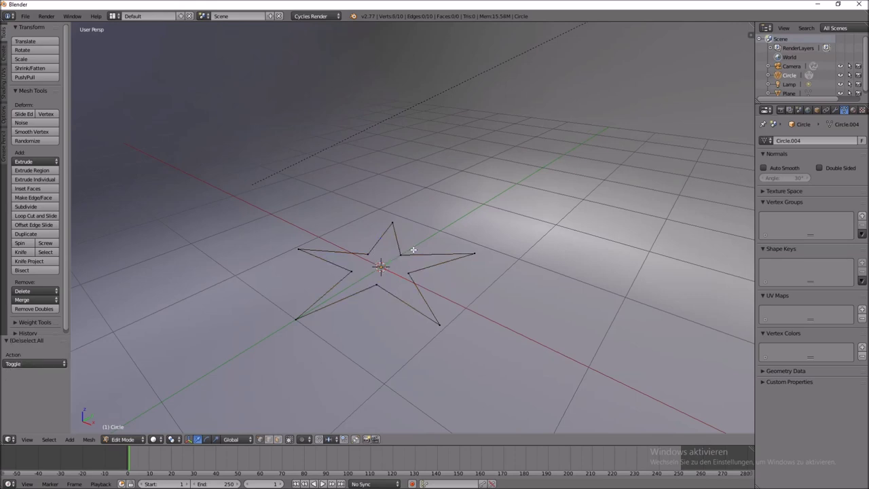
key("a")
scroll(407, 255, "down", 1)
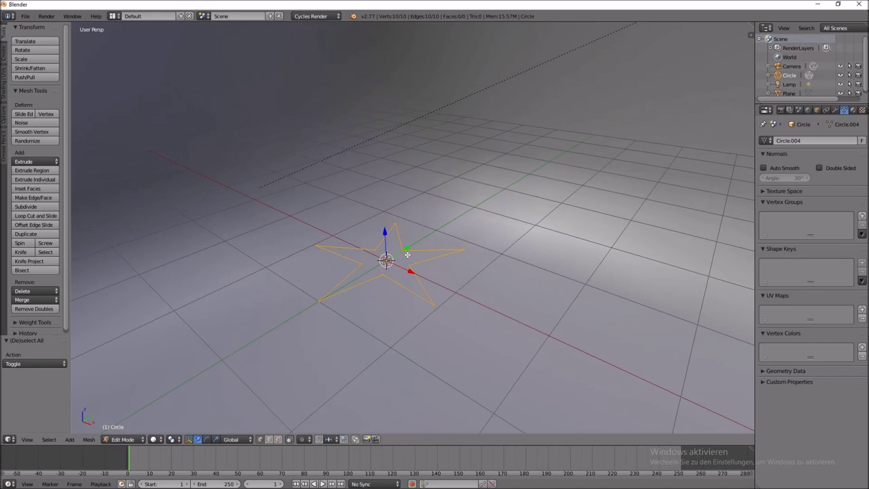
key("f")
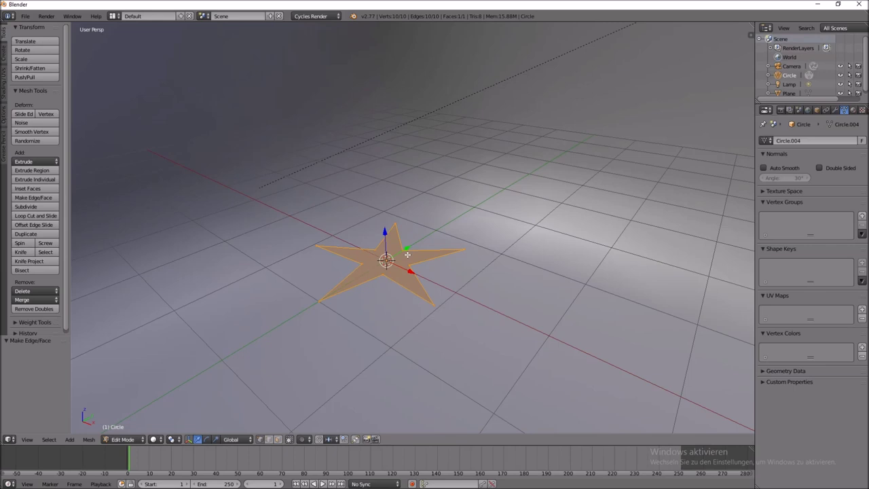
Step: Extrude the star face 0.25 upward into a solid
key("e")
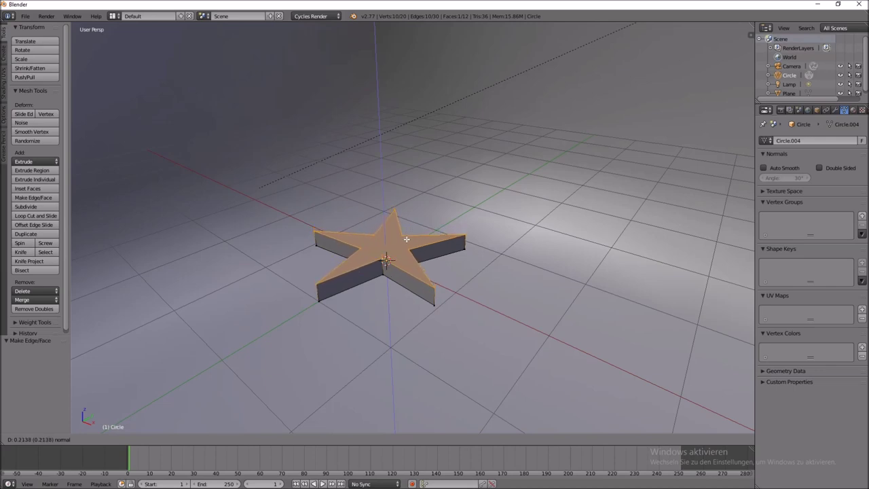
left_click(406, 236)
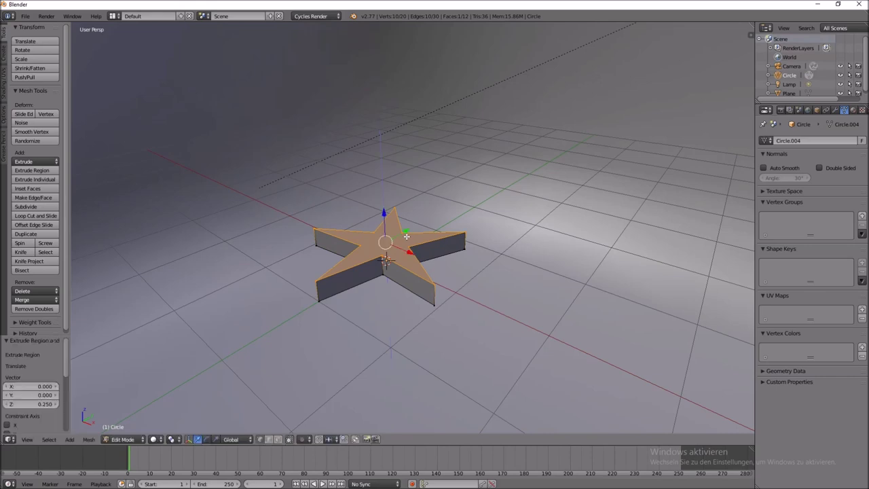
middle_click_drag(406, 239, 406, 242)
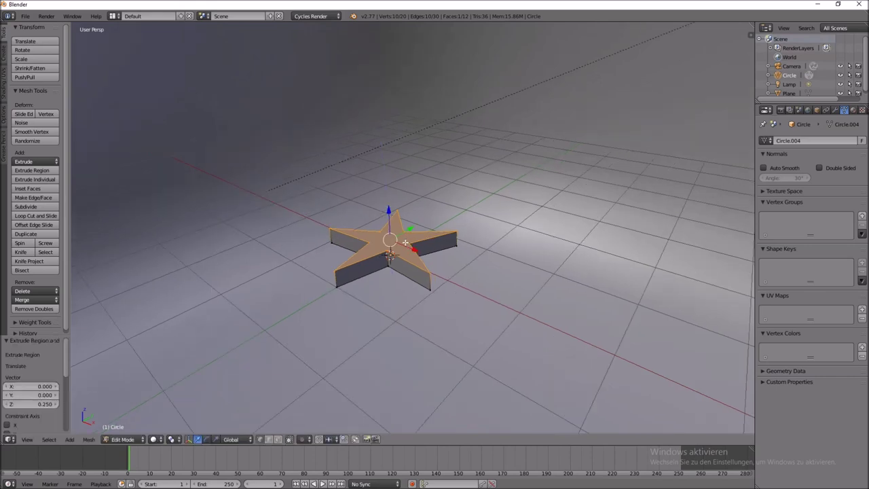
Step: Return to Object Mode and bring the view closer to the solid star
key("Tab")
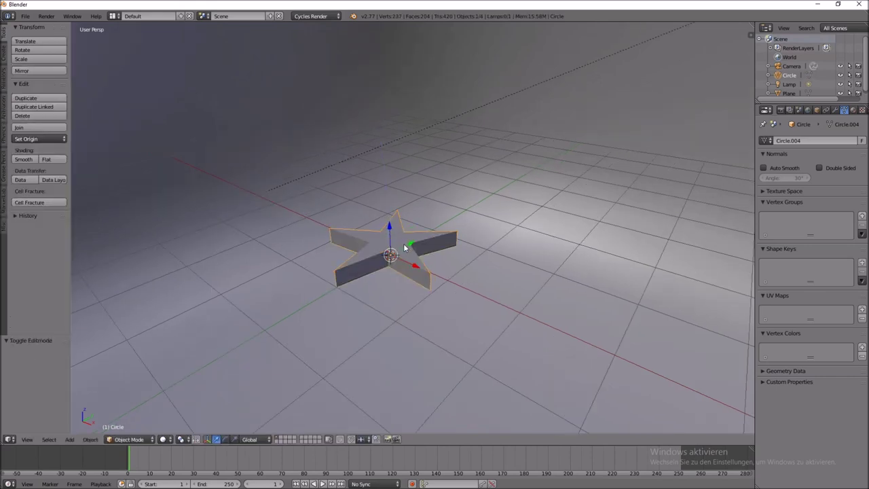
mouse_move(402, 248)
middle_mouse_down()
mouse_move(409, 284)
mouse_move(355, 278)
mouse_move(357, 246)
mouse_move(400, 250)
mouse_move(415, 258)
mouse_move(394, 266)
mouse_move(405, 272)
mouse_move(413, 248)
mouse_move(420, 269)
mouse_move(415, 254)
mouse_move(400, 250)
middle_mouse_up()
scroll(409, 252, "up", 3)
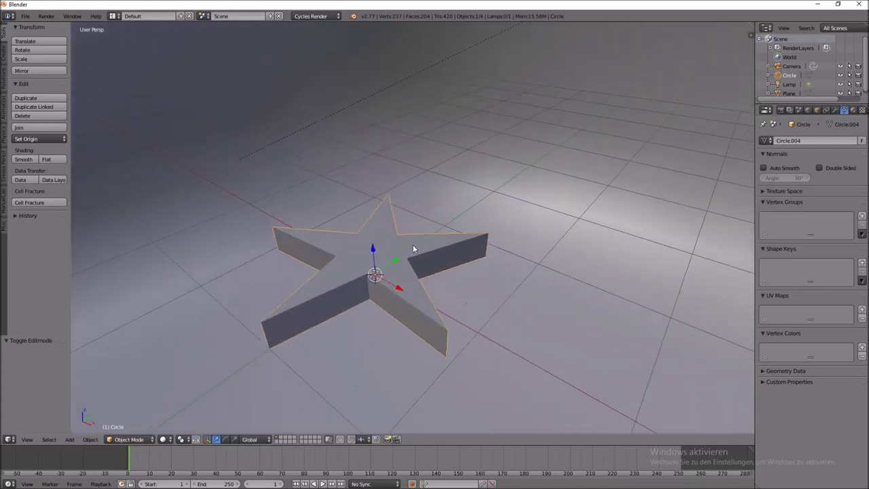
Step: Add a Bevel modifier to the star
left_click(834, 110)
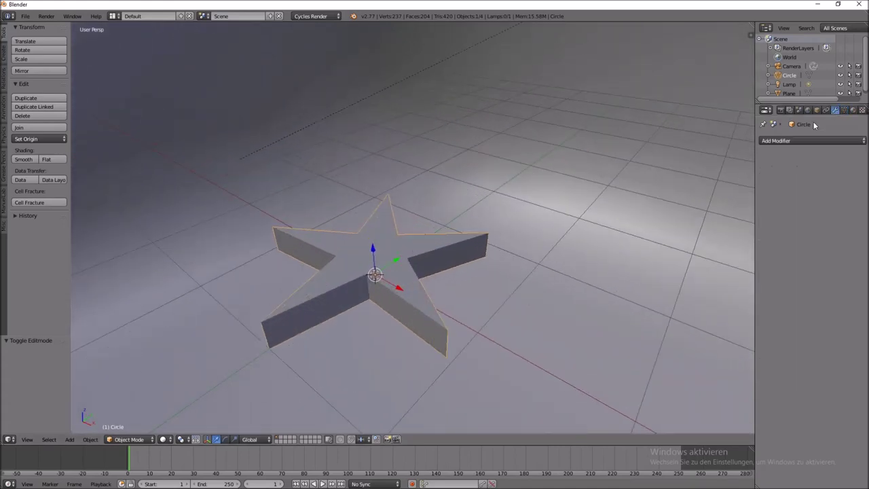
left_click(808, 140)
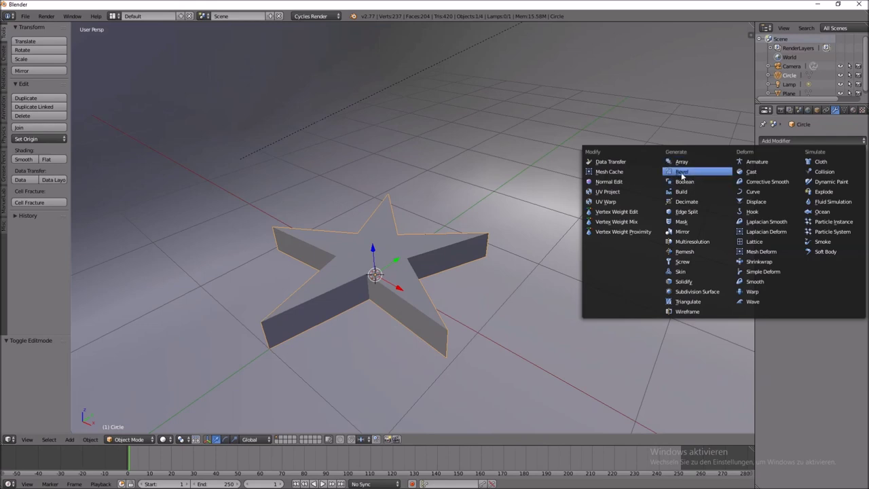
left_click(684, 172)
middle_click_drag(685, 173, 482, 258)
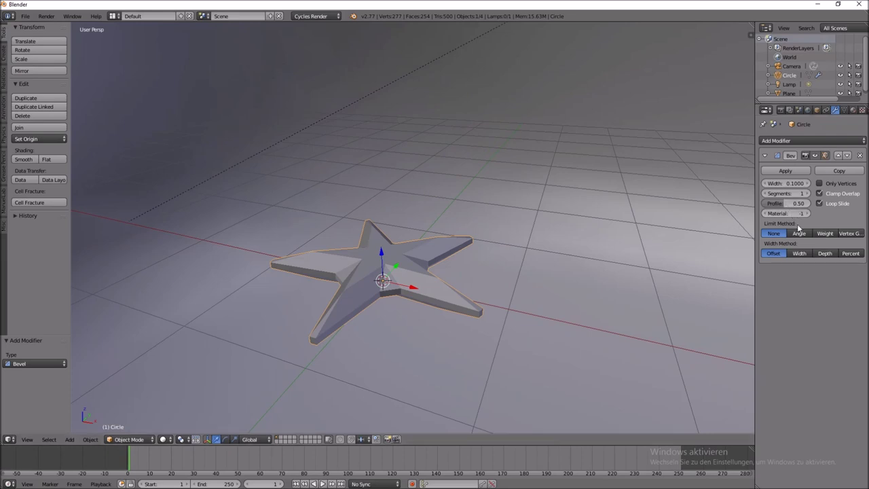
Step: Set the bevel to Width mode with 9 segments and a width of 0.0160
left_click(800, 254)
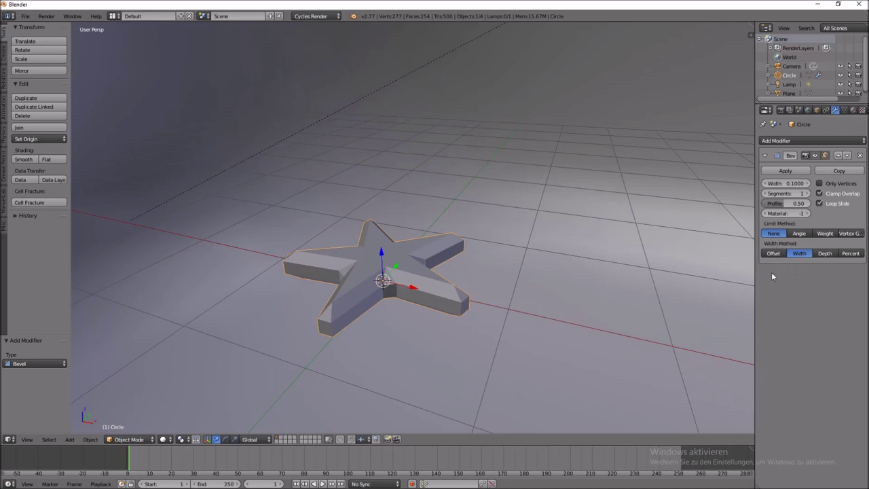
left_click(808, 193)
left_click(807, 194)
left_click(807, 193)
left_click(808, 193)
left_click(808, 193)
left_click(808, 194)
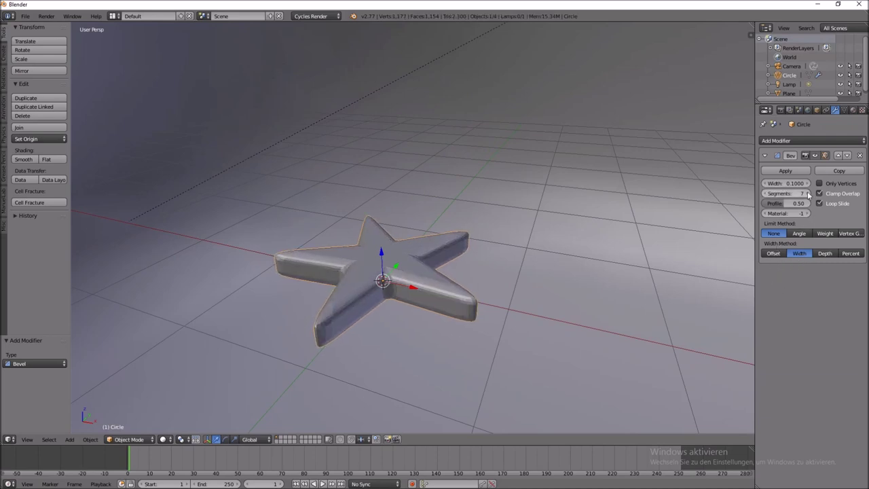
left_click(808, 193)
left_click(808, 194)
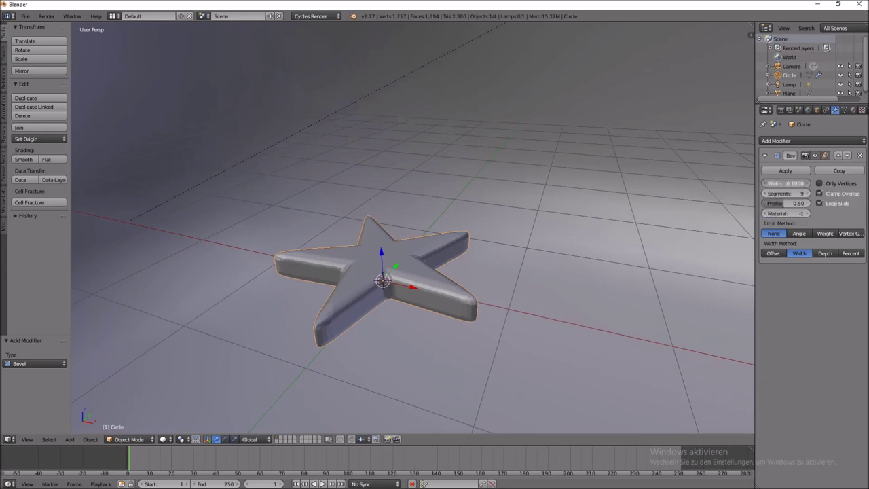
left_click_drag(786, 183, 768, 193)
Step: Orbit the view to inspect the bevelled star from lower and upper angles
middle_click_drag(652, 203, 636, 193)
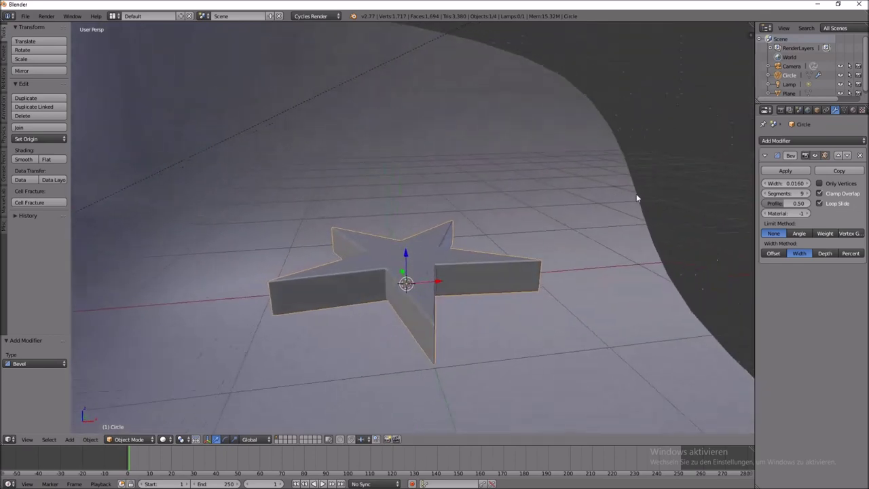
middle_click_drag(514, 261, 467, 274)
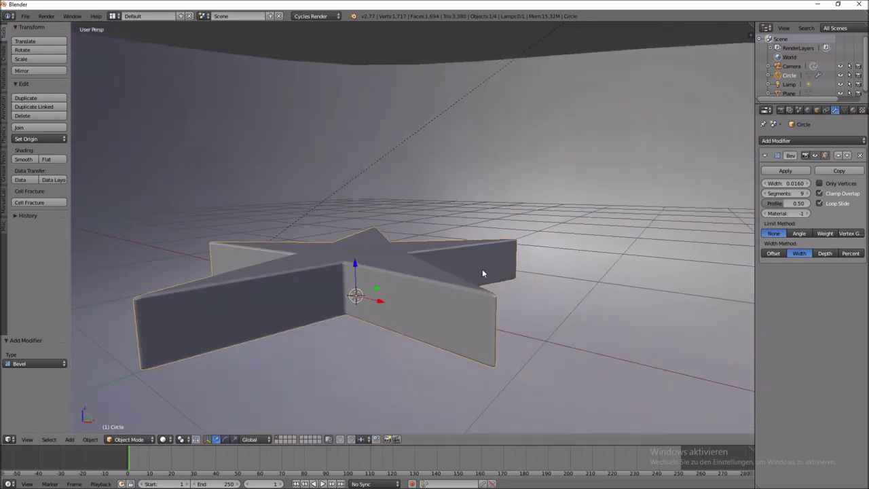
middle_click_drag(485, 268, 504, 284)
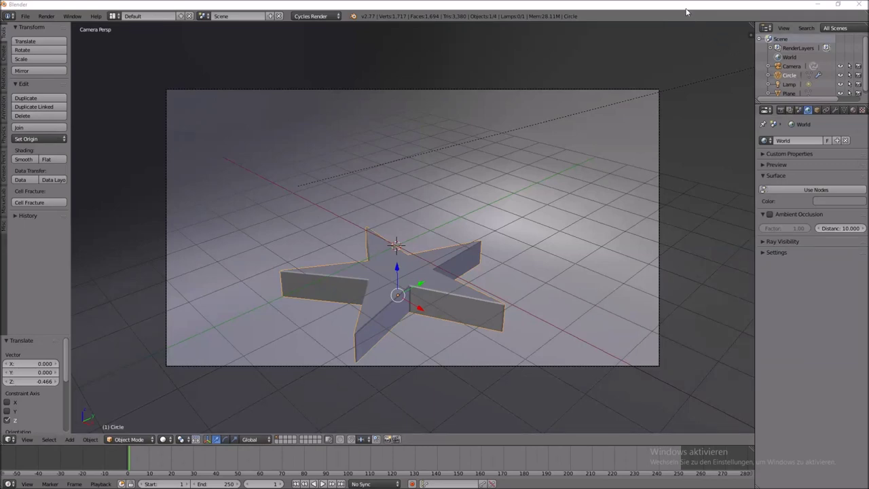
right_click(684, 5)
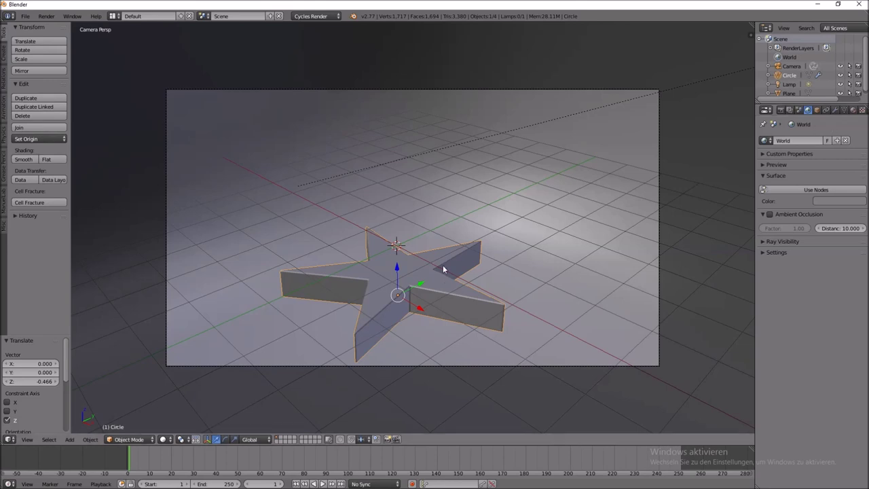
Step: Create a new material for the star using a Glossy BSDF surface
key("a")
key("a")
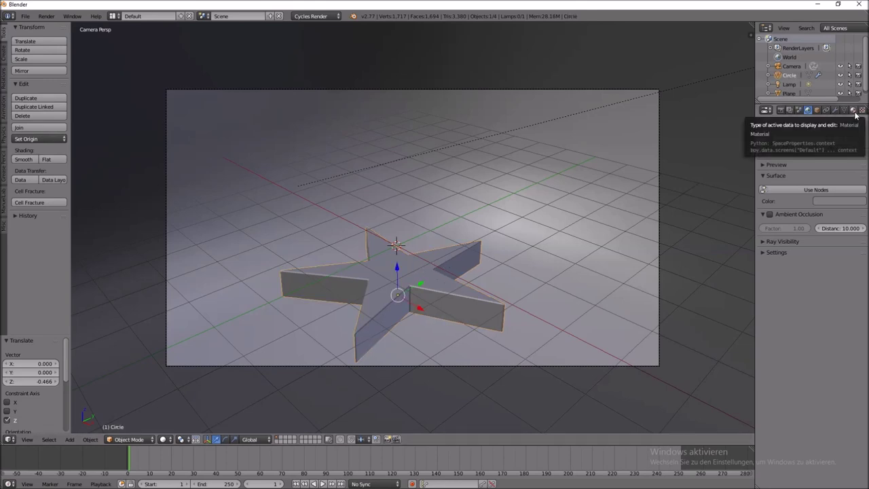
left_click(854, 111)
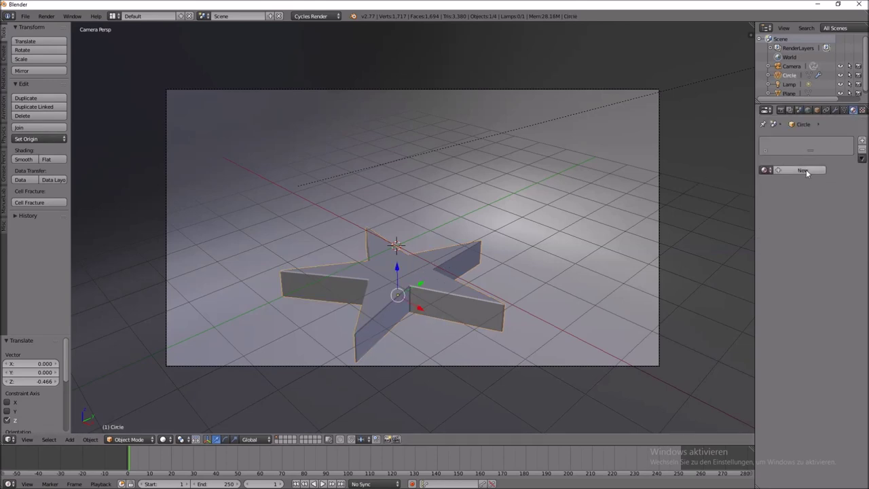
left_click(805, 170)
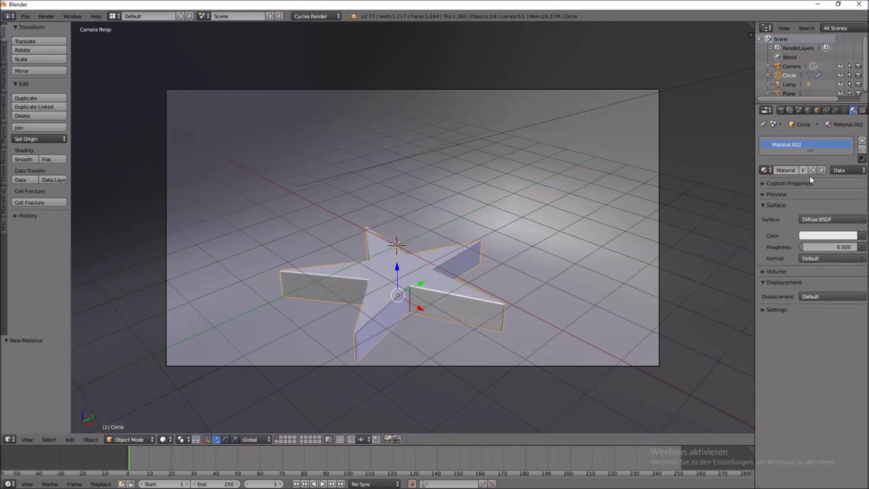
left_click(837, 219)
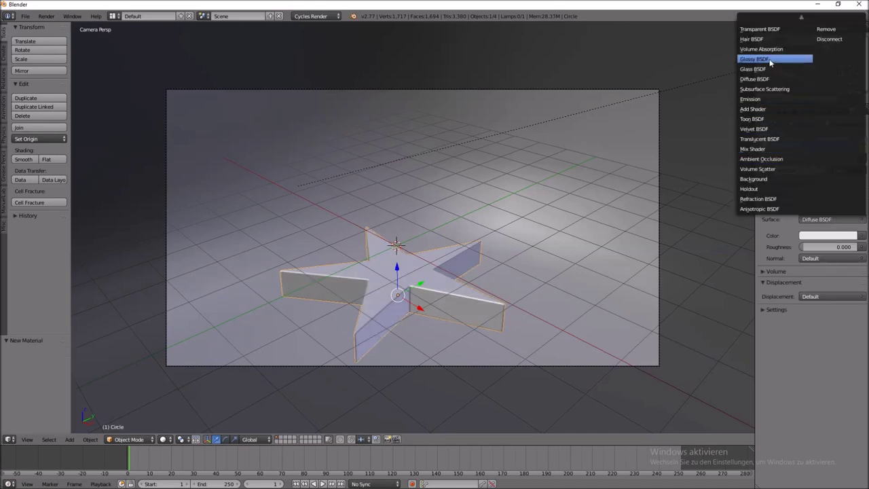
left_click(770, 60)
Step: Make the glossy material a darker green with roughness 0.200
left_click(829, 247)
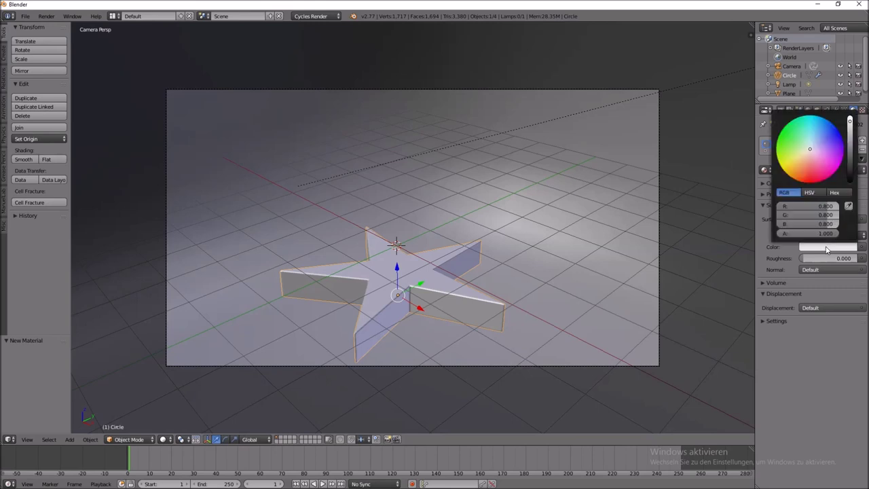
left_click_drag(809, 160, 791, 130)
left_click_drag(849, 123, 849, 151)
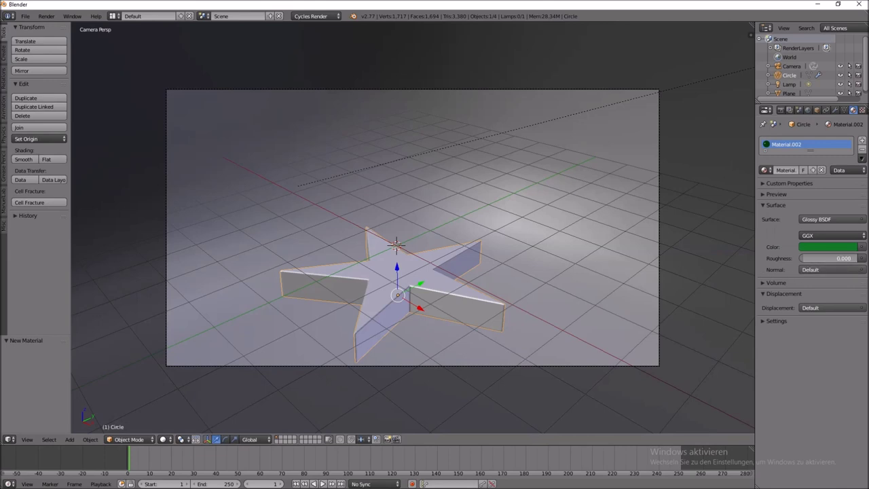
left_click_drag(828, 258, 842, 258)
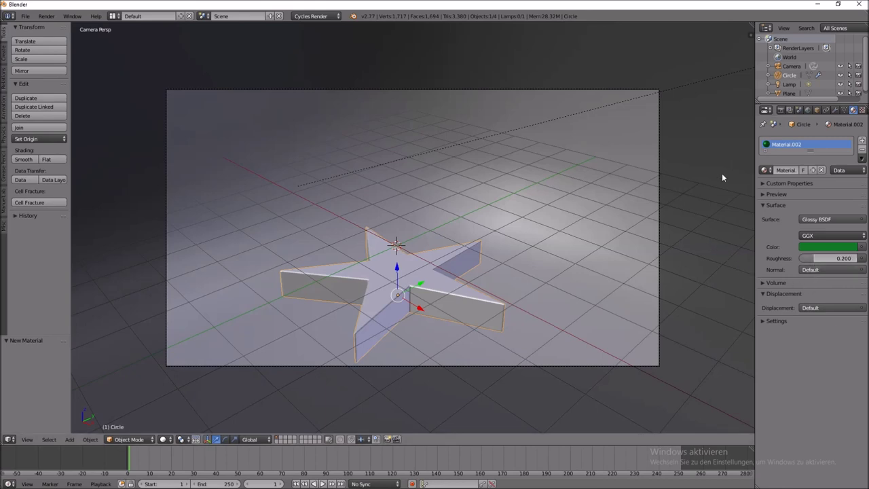
left_click(807, 110)
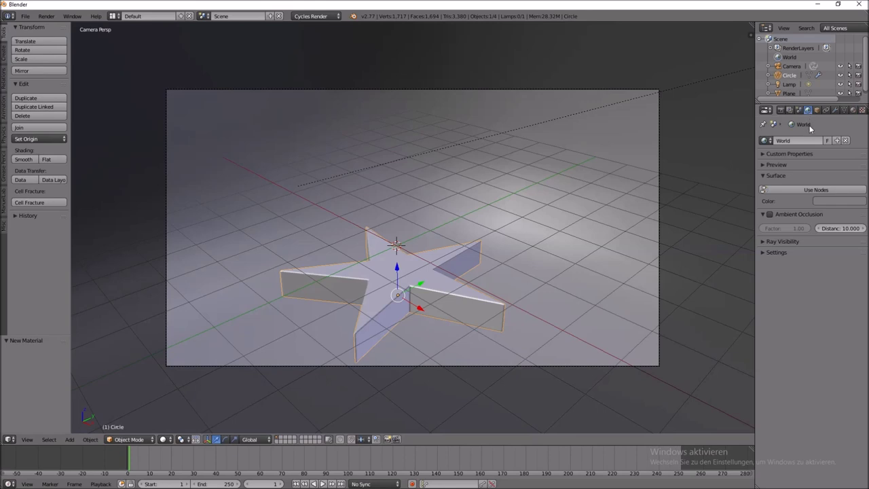
Step: Set the world background colour to white and render a test image of the star
left_click(834, 203)
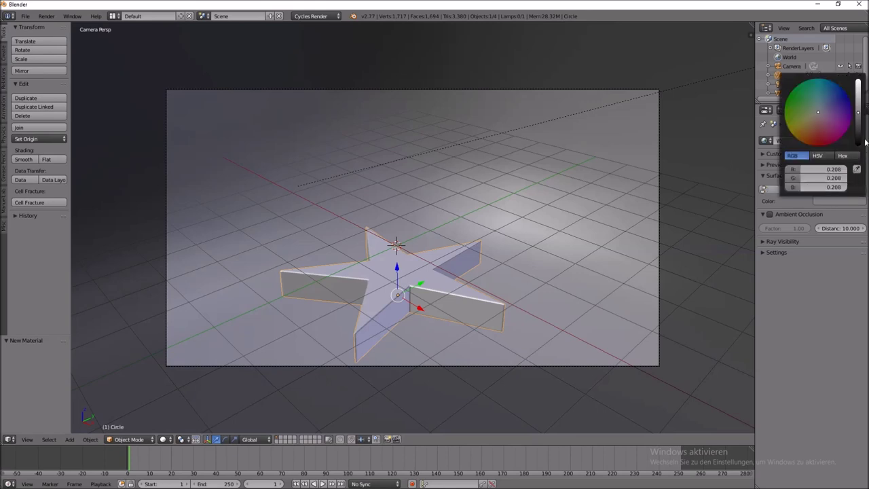
left_click_drag(859, 124, 858, 82)
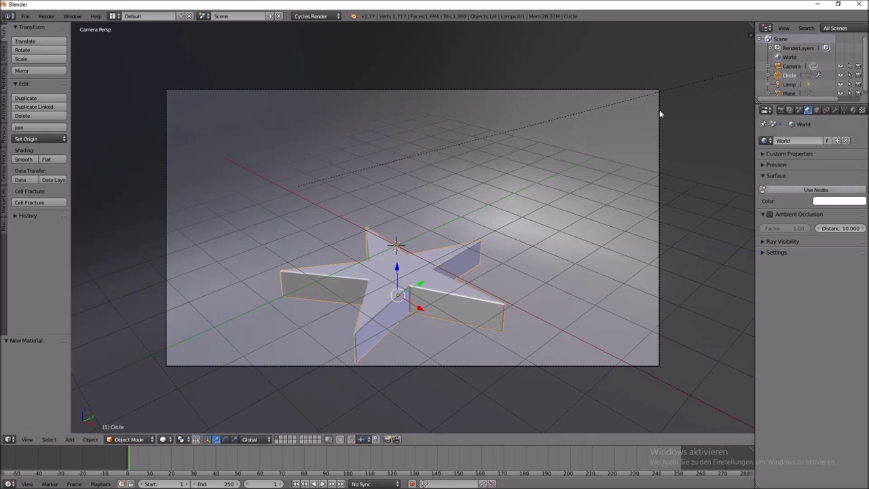
key("F12")
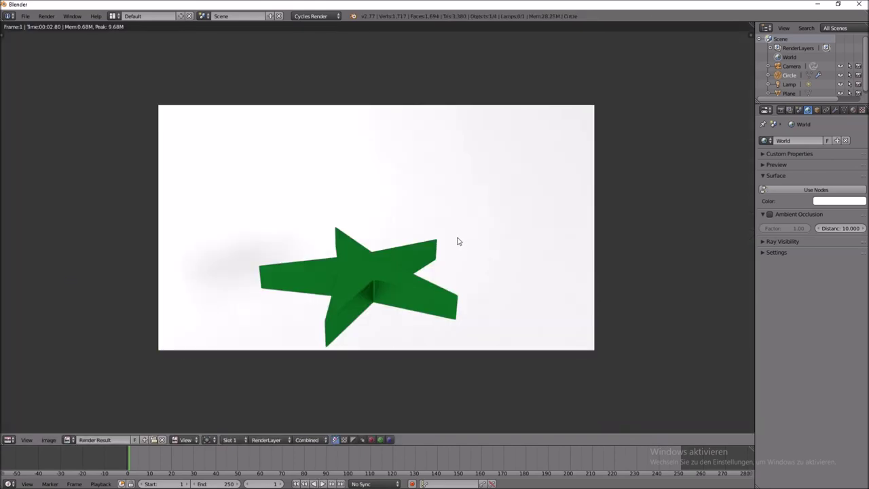
key("Escape")
Step: Tilt the star about the X axis and raise it 1.935 along Z
key("r")
key("x")
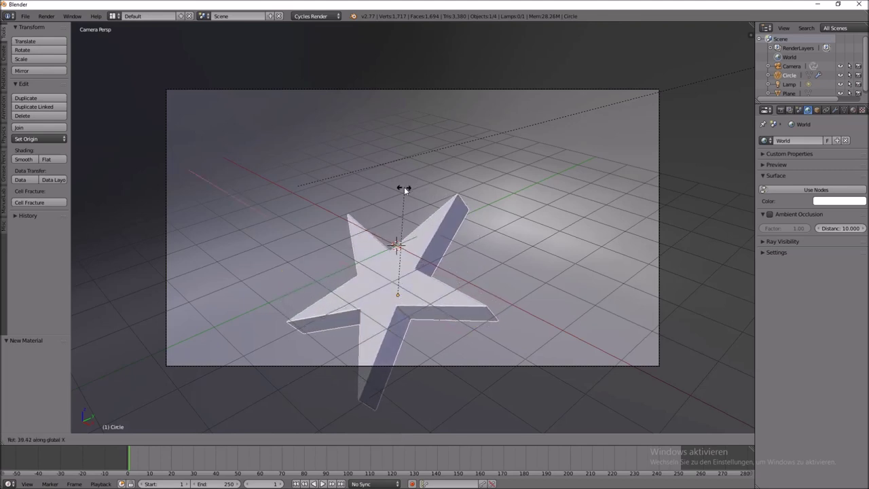
left_click(403, 188)
key("g")
key("z")
left_click(418, 106)
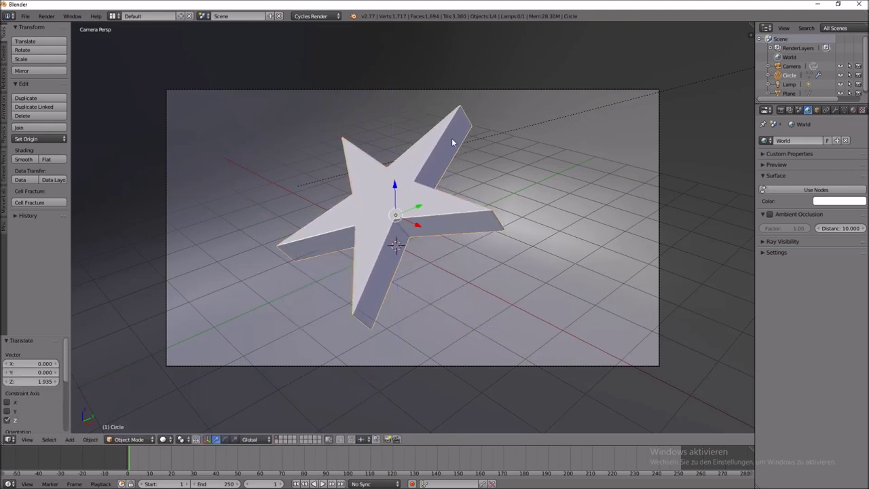
Step: Scale the star up to 1.202 and lower it slightly along Z
key("s")
left_click(486, 145)
key("g")
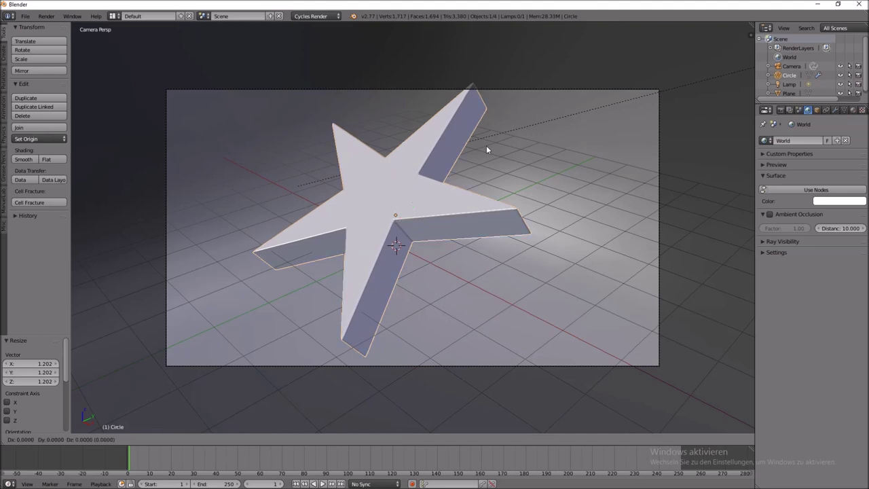
key("z")
left_click(487, 154)
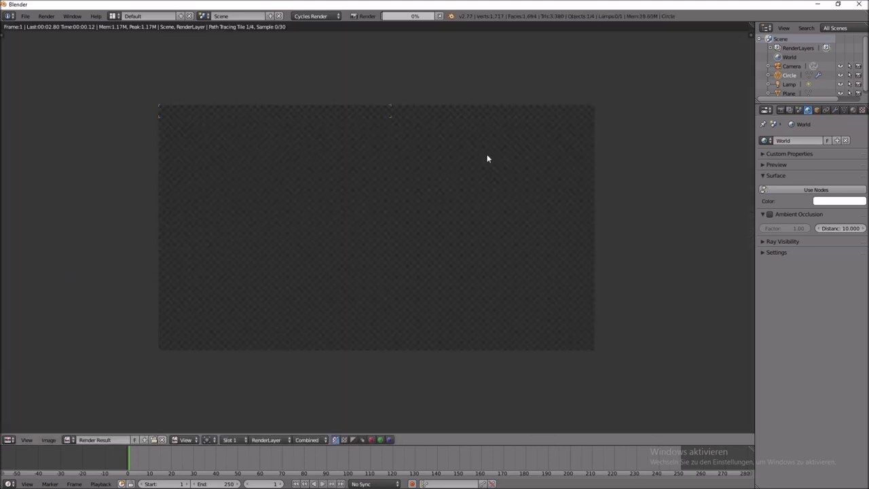